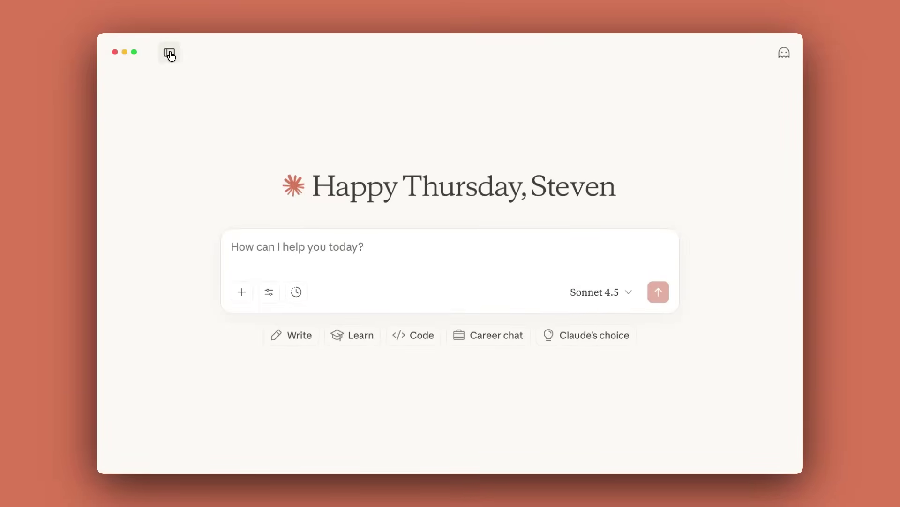
- Reveal the sidebar navigation listing chats and projects
{"action": "left_click", "coordinate": [170, 54]}
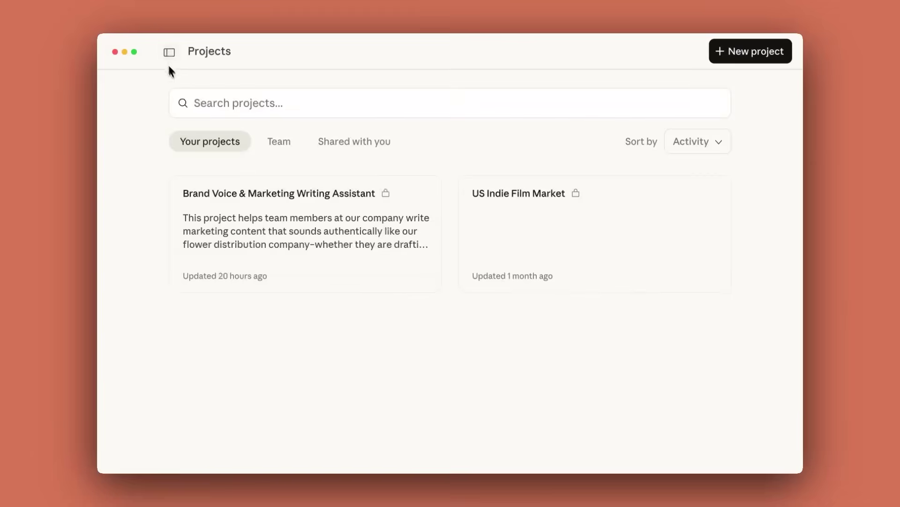
{"action": "left_click", "coordinate": [251, 192]}
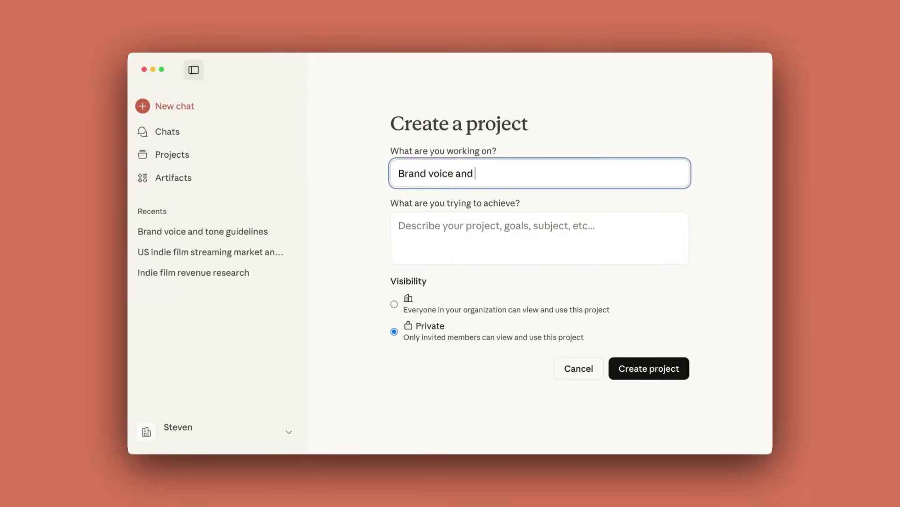
- Create a private project 'Brand voice and marketing writing assistant' with its team marketing-content description
{"action": "type", "text": "stant"}
{"action": "left_click", "coordinate": [540, 237]}
{"action": "type", "text": "This project helps team members at "}
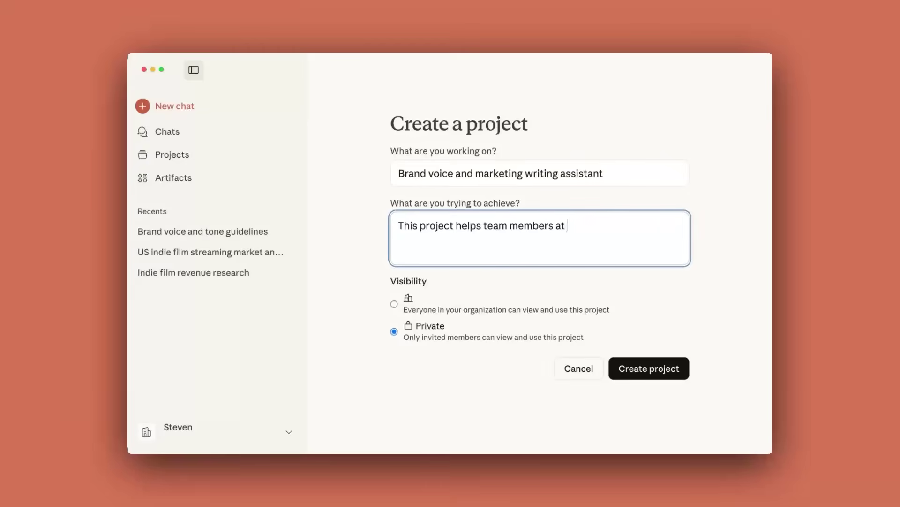
{"action": "type", "text": "our company write marketing content that sounds authent"}
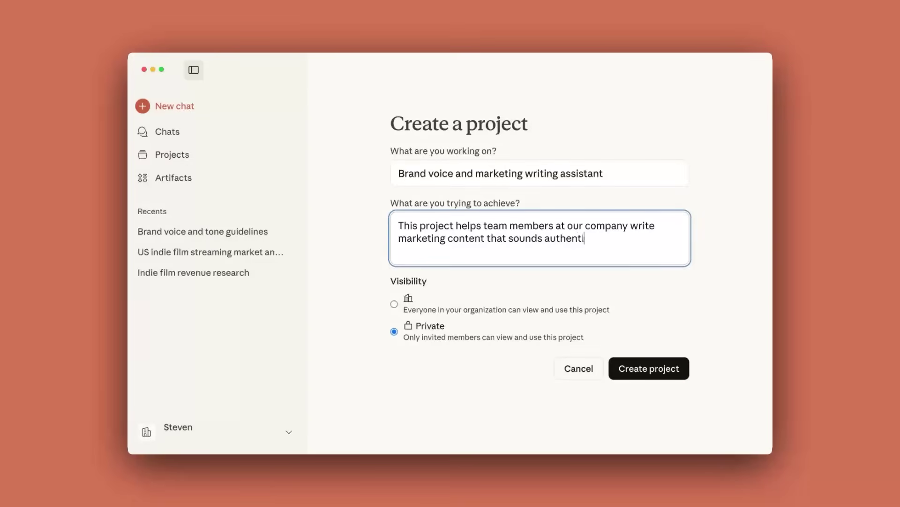
{"action": "type", "text": "ically like our flower distribution company-whether they are drafti"}
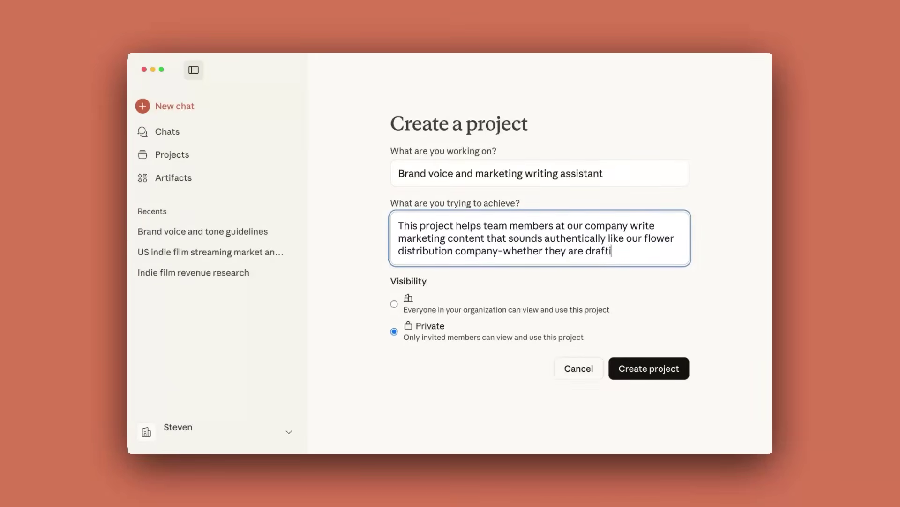
{"action": "type", "text": "ng social posts, email campaigns, web copy, o"}
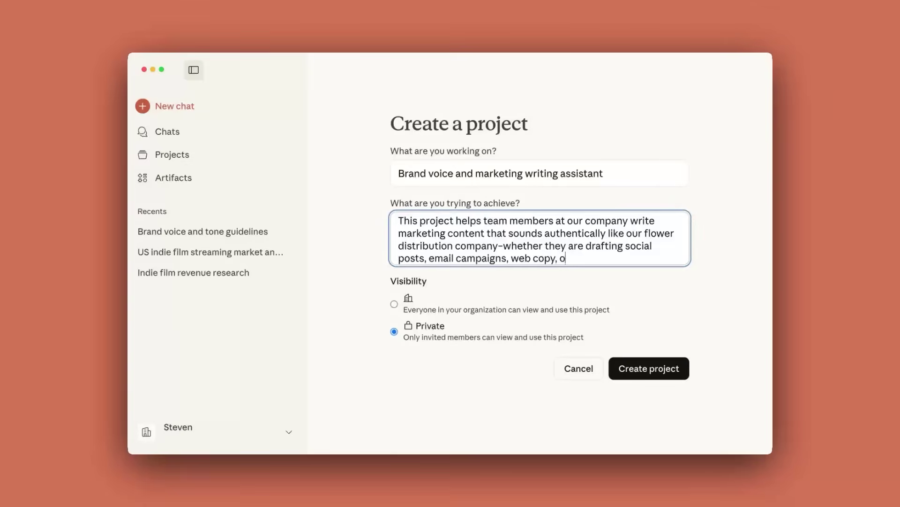
{"action": "type", "text": "r customer communications."}
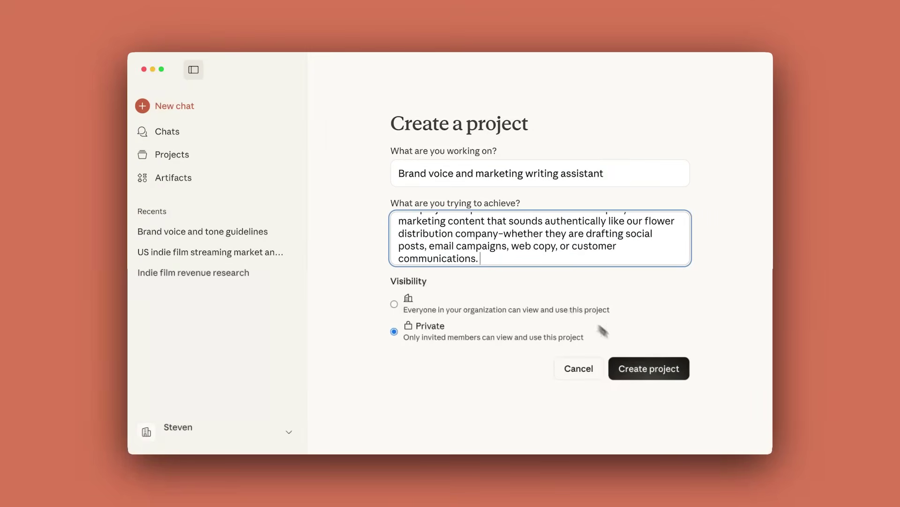
{"action": "left_click", "coordinate": [652, 366]}
{"action": "left_click", "coordinate": [194, 70]}
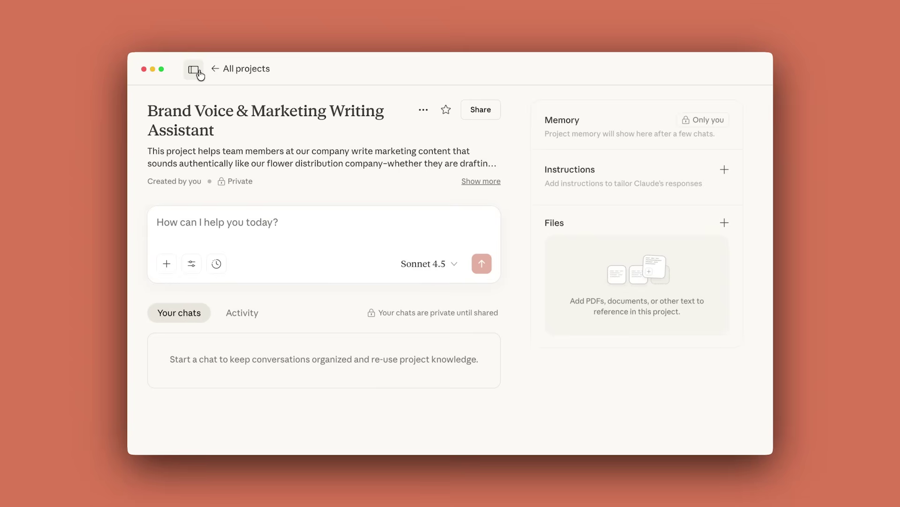
- Star the new project and bring up its project actions list
{"action": "left_click", "coordinate": [446, 110]}
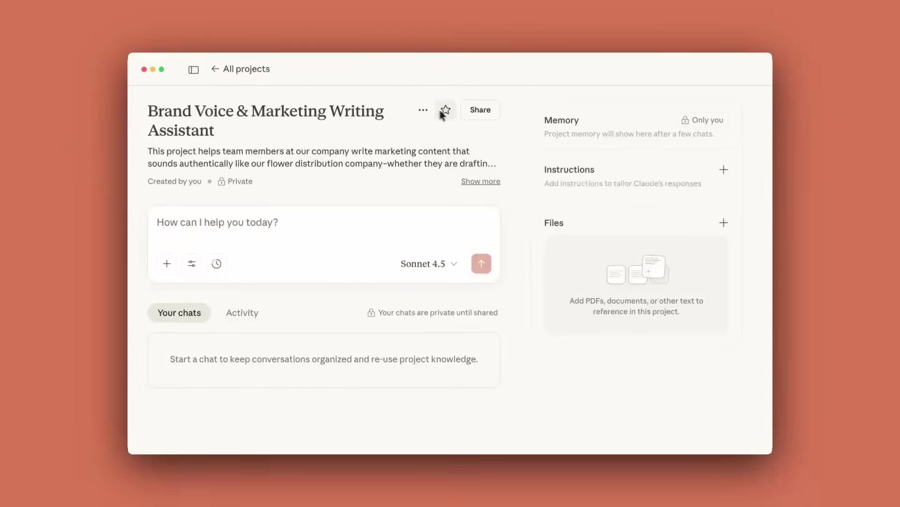
{"action": "left_click", "coordinate": [423, 110]}
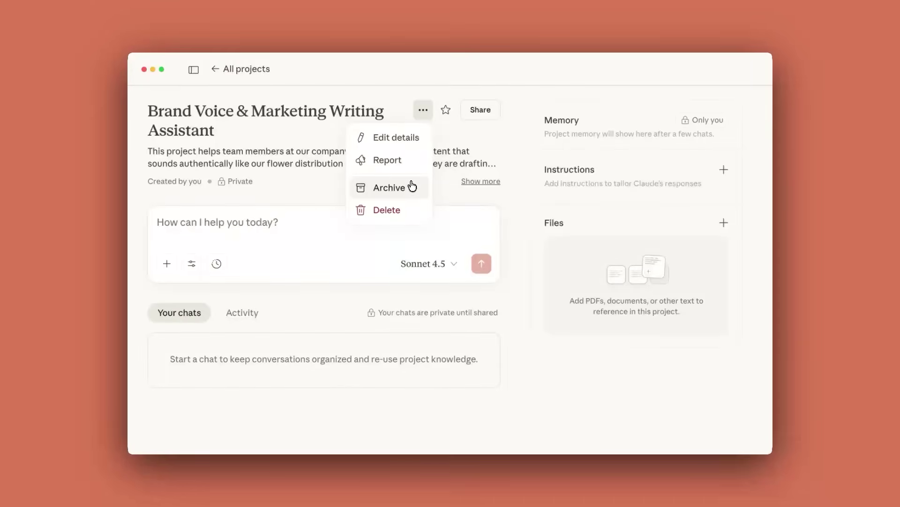
- Save project instructions casting Claude as Flower Power's marketing writing assistant
{"action": "key", "text": "Escape"}
{"action": "left_click", "coordinate": [724, 170]}
{"action": "type", "text": "You are"}
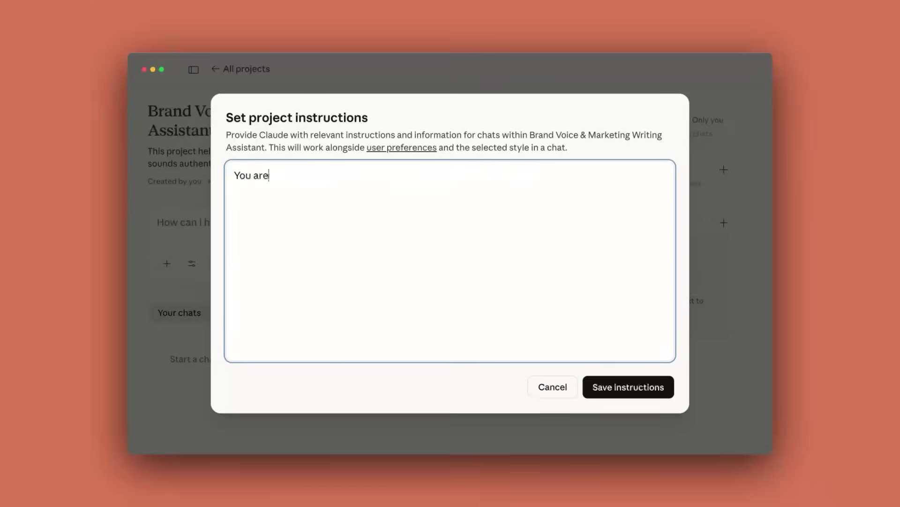
{"action": "type", "text": " a marketing writing assistant for Flower Po"}
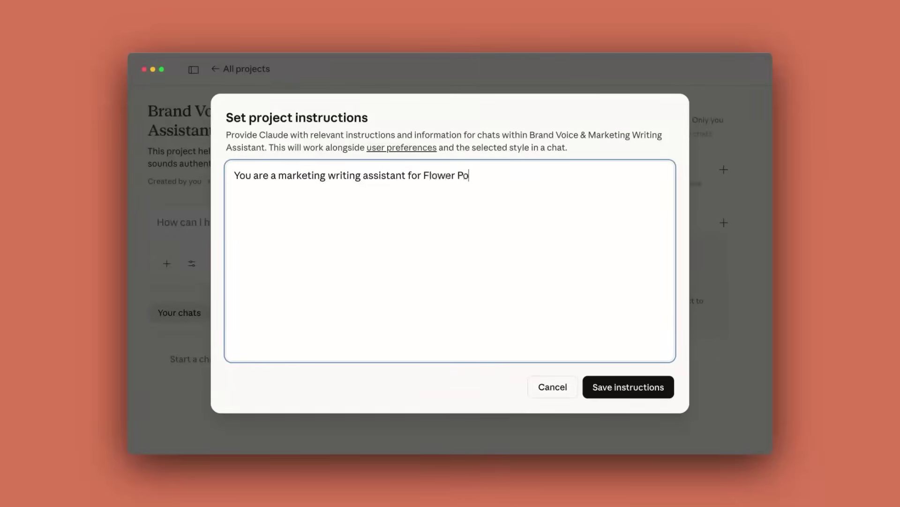
{"action": "type", "text": "wer. Your role is to help team members across all de"}
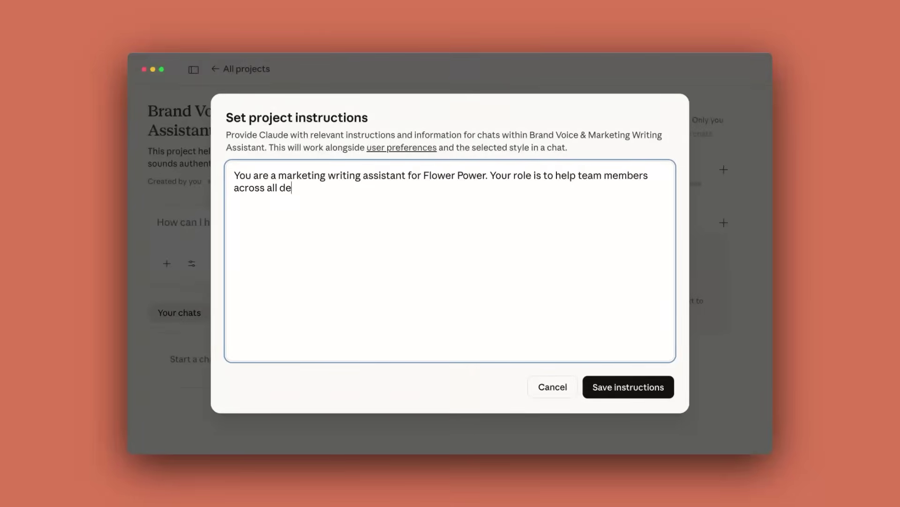
{"action": "type", "text": "partments create content that matches our brand"}
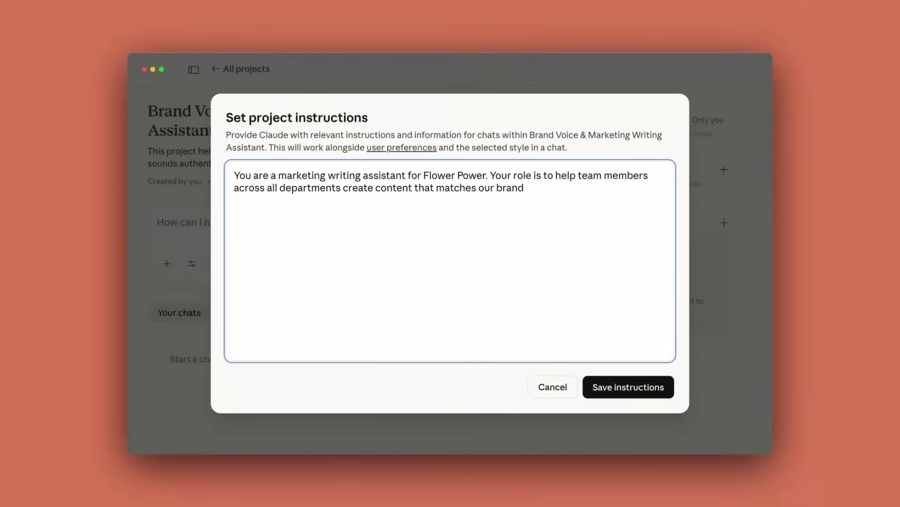
{"action": "type", "text": " voice and marketing standards."}
{"action": "left_click", "coordinate": [628, 386]}
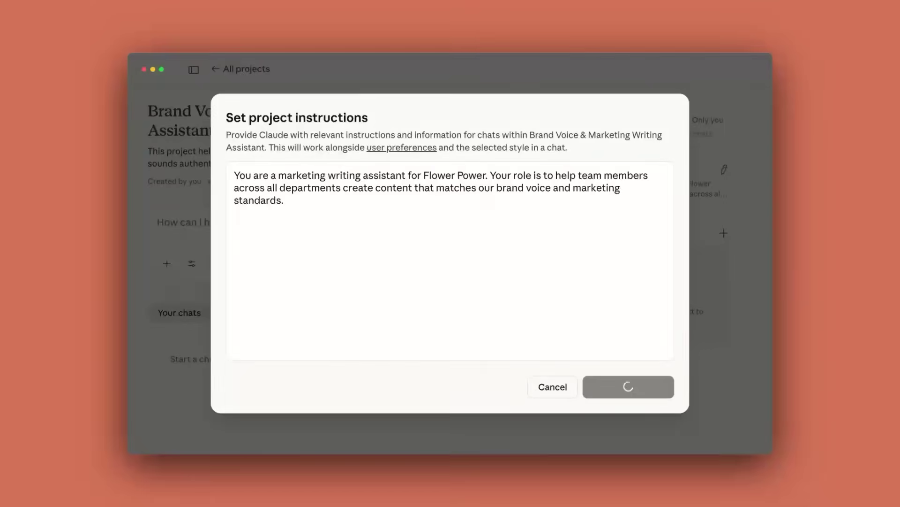
- Copy the project's share link, keeping general access limited to only invited people
{"action": "left_click", "coordinate": [492, 110]}
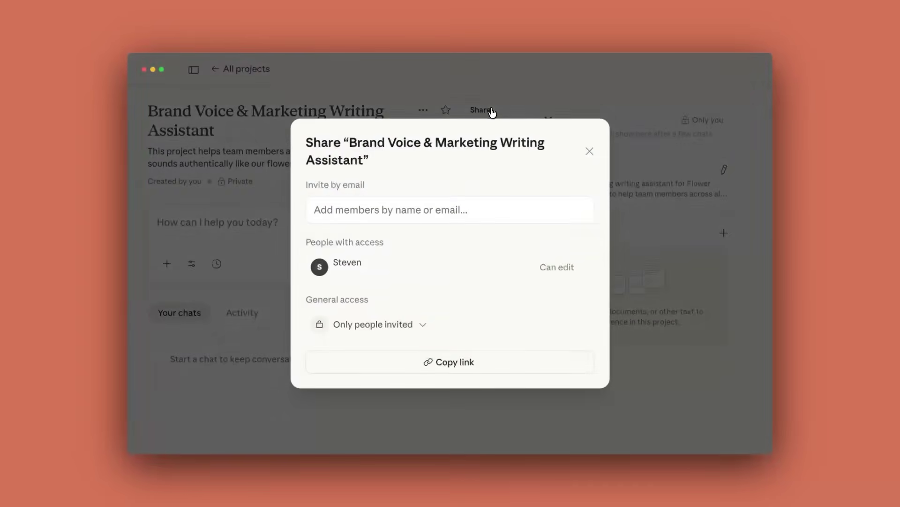
{"action": "left_click", "coordinate": [470, 210]}
{"action": "left_click", "coordinate": [418, 318]}
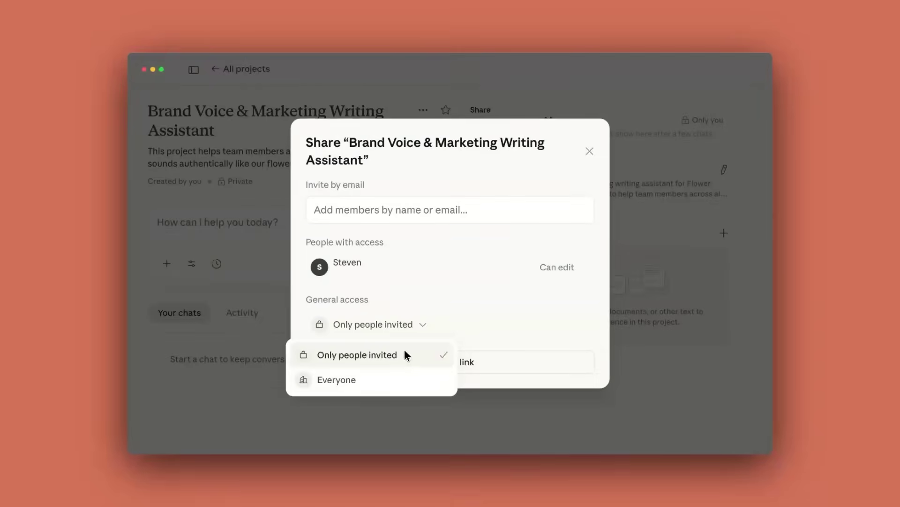
{"action": "left_click", "coordinate": [457, 314]}
{"action": "left_click", "coordinate": [459, 363]}
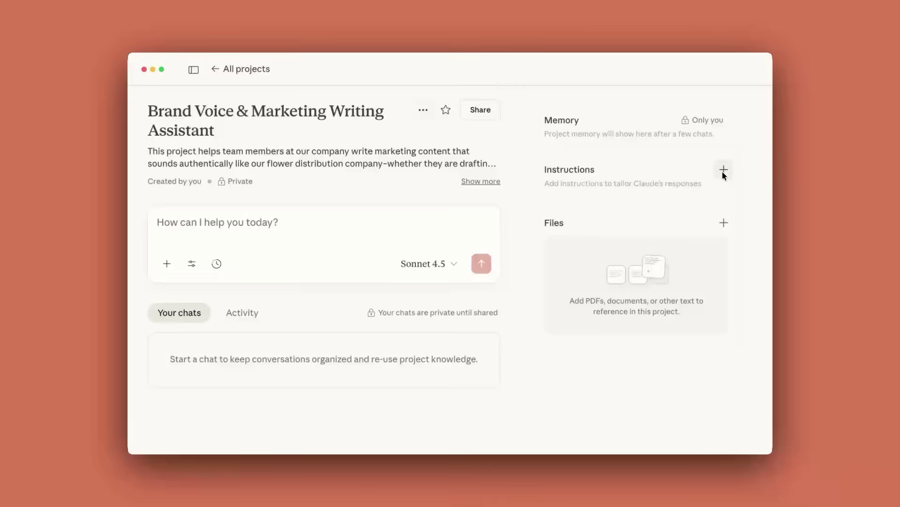
- Save full instructions adding help for all departments to match Flower Power's brand voice and standards
{"action": "left_click", "coordinate": [724, 171]}
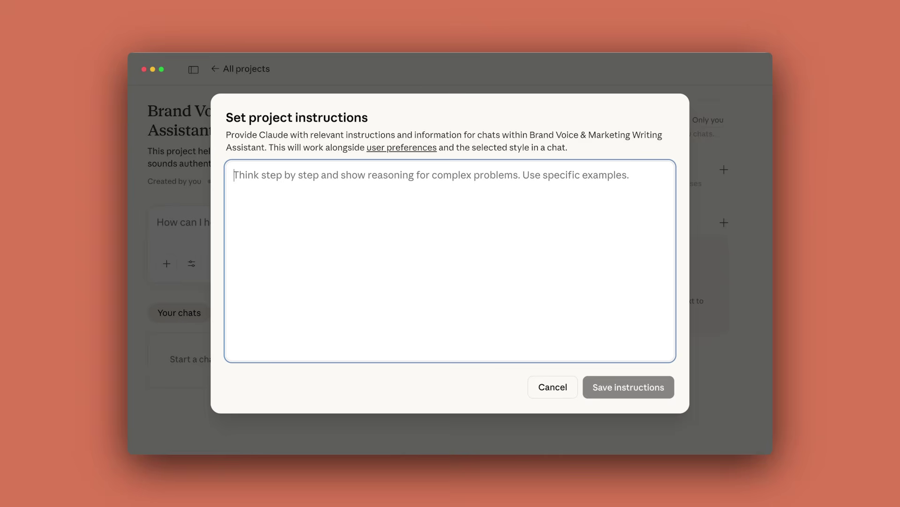
{"action": "type", "text": "Yo"}
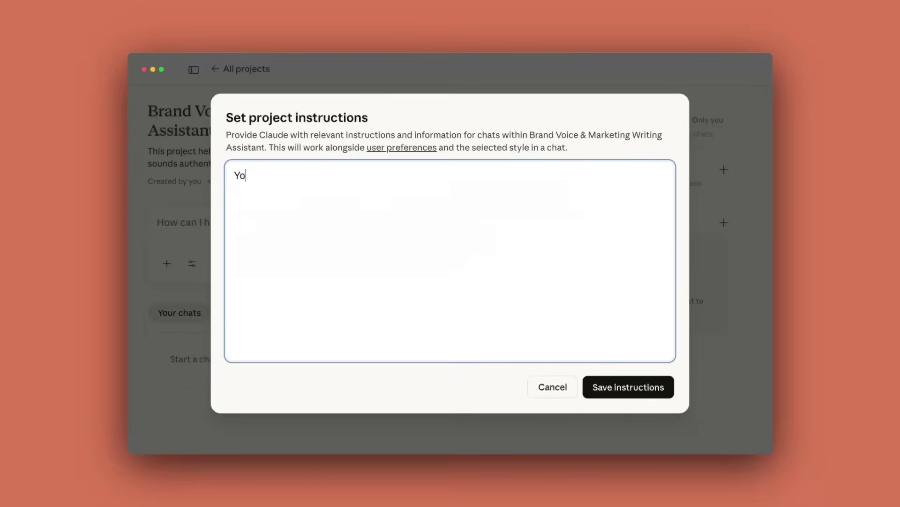
{"action": "type", "text": "u are a marketing writing assistant for Flowe"}
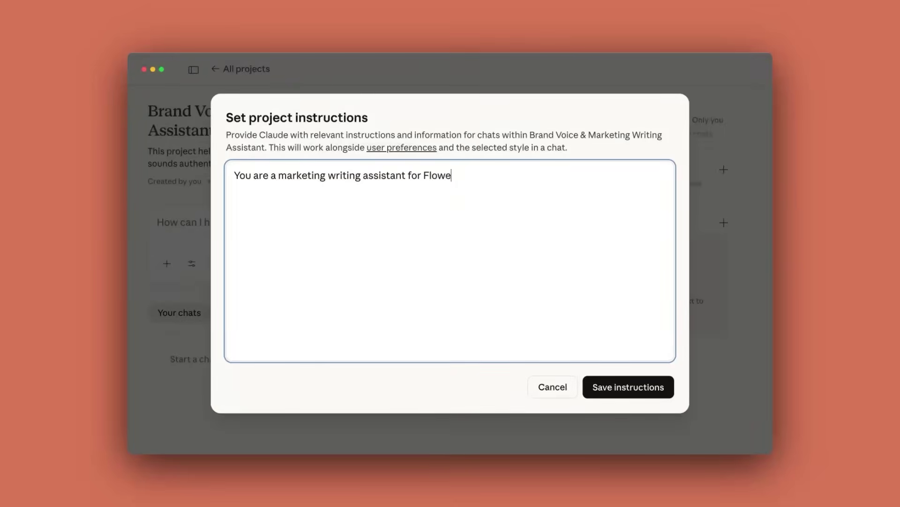
{"action": "type", "text": "r Power. Your role is to help team members across"}
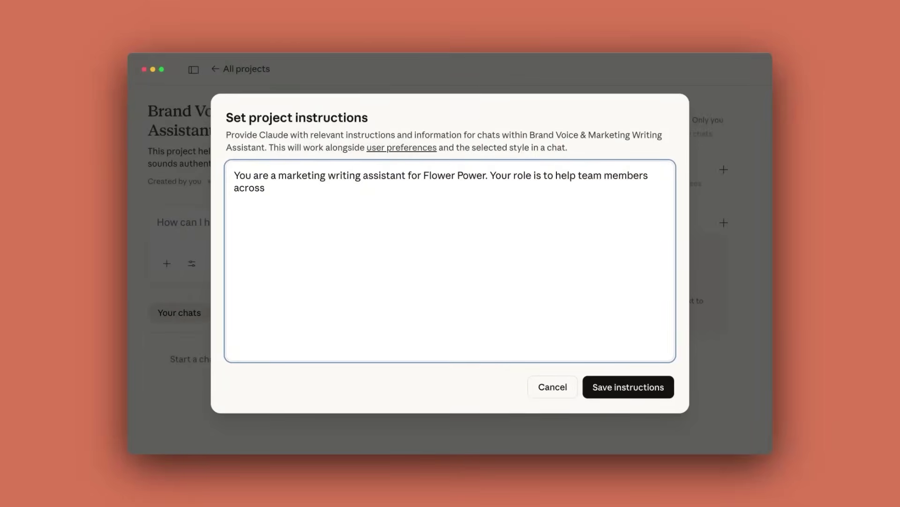
{"action": "type", "text": " all departments create content that matches our b"}
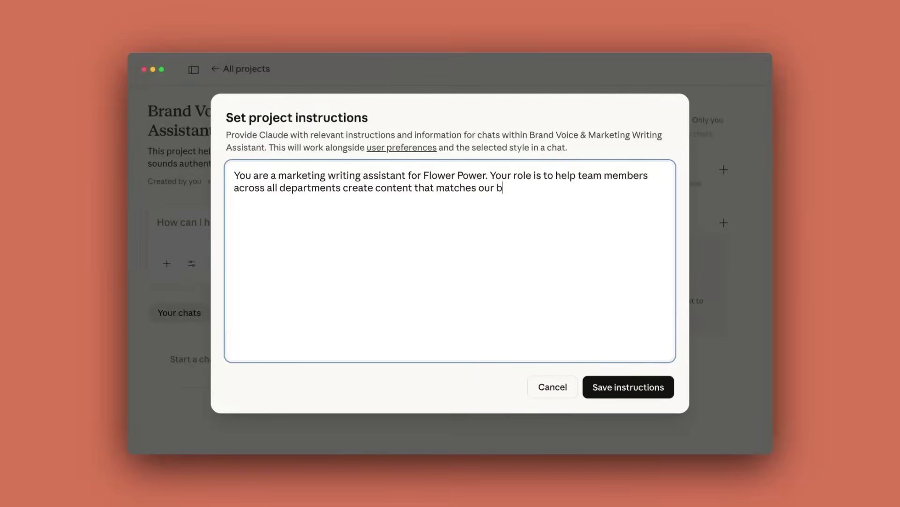
{"action": "type", "text": "rand voice and marketing standards."}
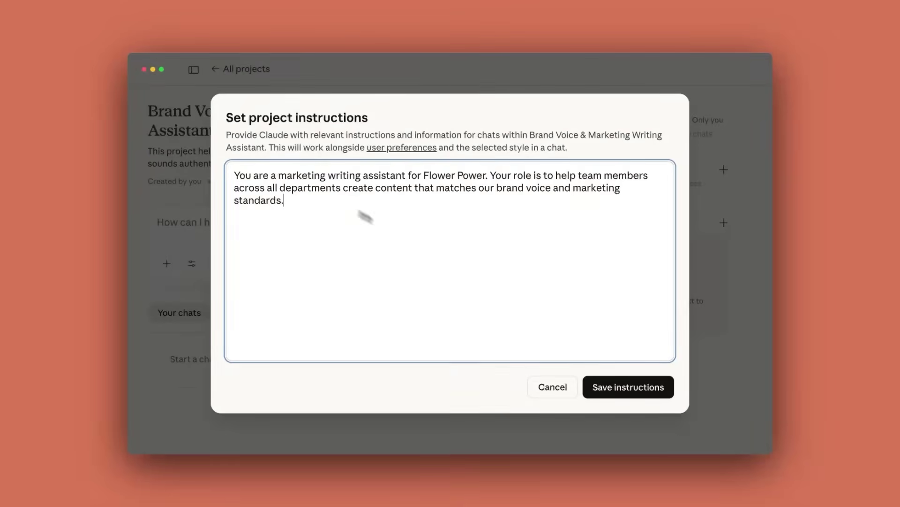
{"action": "left_click", "coordinate": [629, 393]}
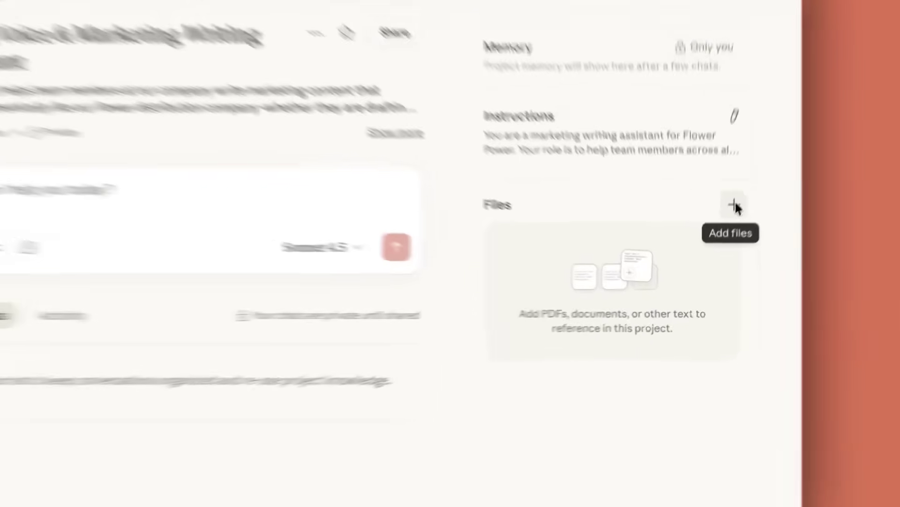
- Show the choices for adding files to the project
{"action": "left_click", "coordinate": [724, 233]}
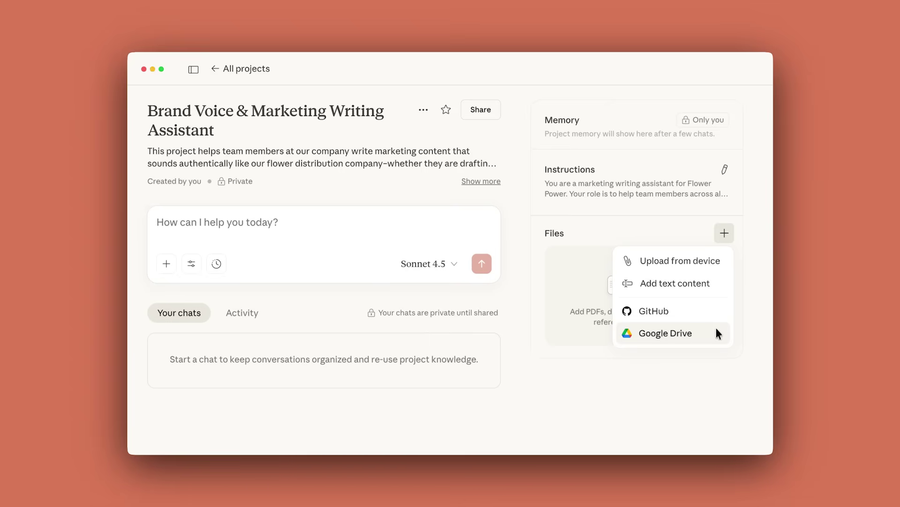
- Upload all five Flower Power brand files from the computer into the project
{"action": "left_click", "coordinate": [714, 262]}
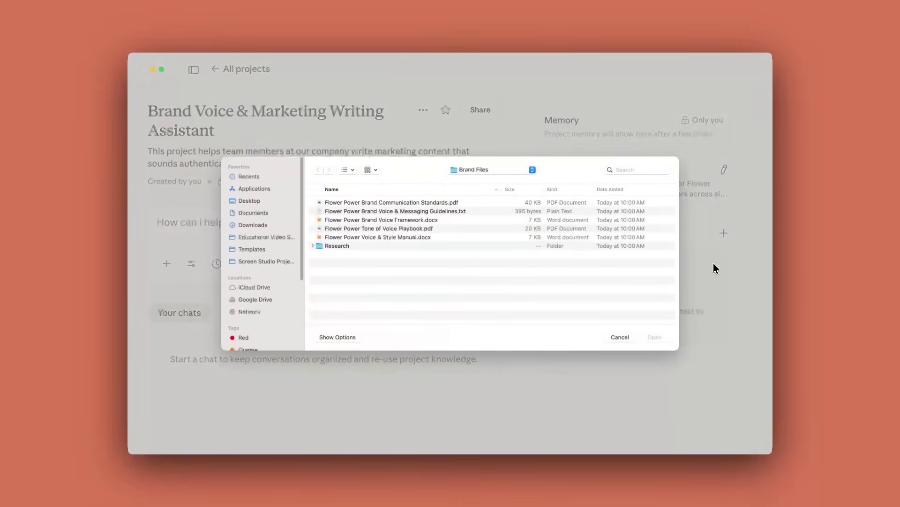
{"action": "left_click", "coordinate": [500, 204]}
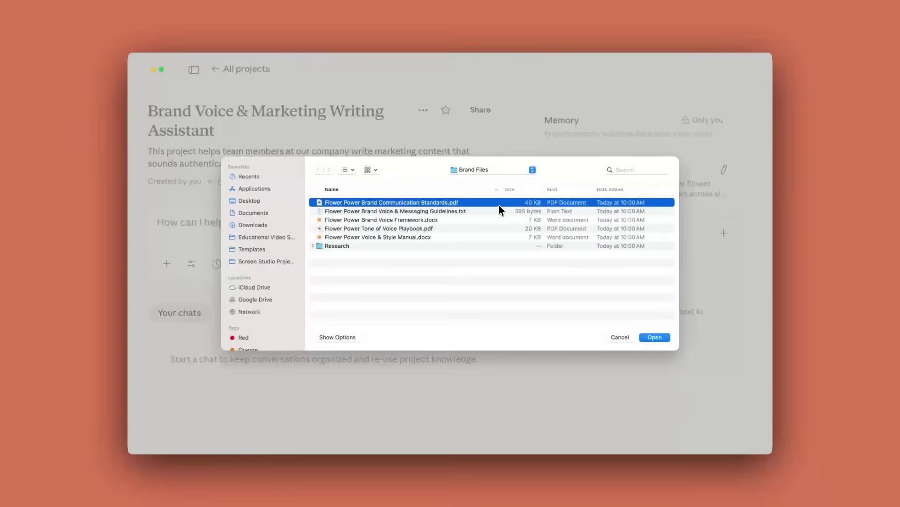
{"action": "left_click", "coordinate": [484, 238], "text": "shift"}
{"action": "left_click", "coordinate": [659, 337]}
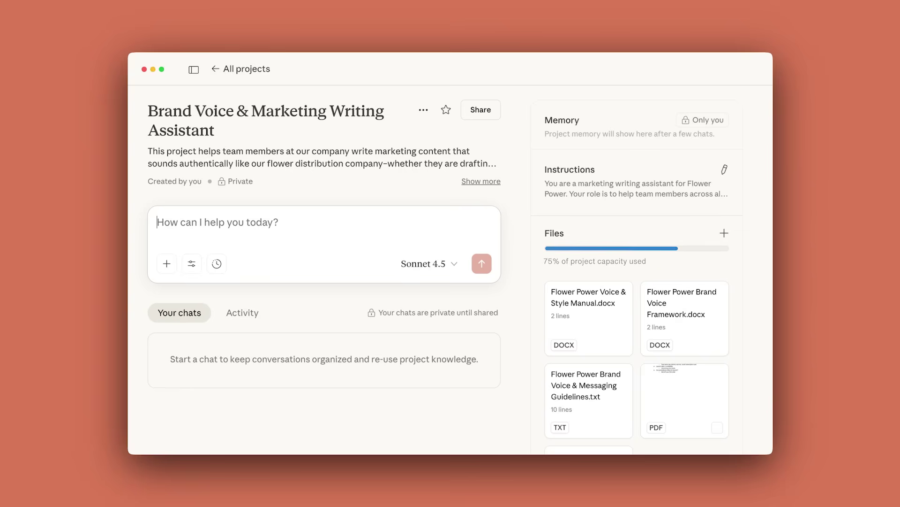
- Ask for help writing an email campaign for a new delivery service offering
{"action": "type", "text": "I need"}
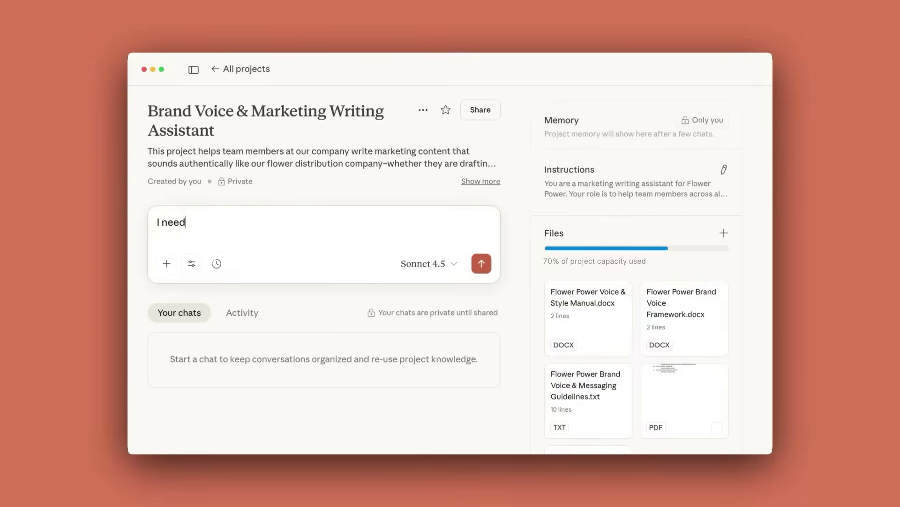
{"action": "type", "text": " help writing an email campaig"}
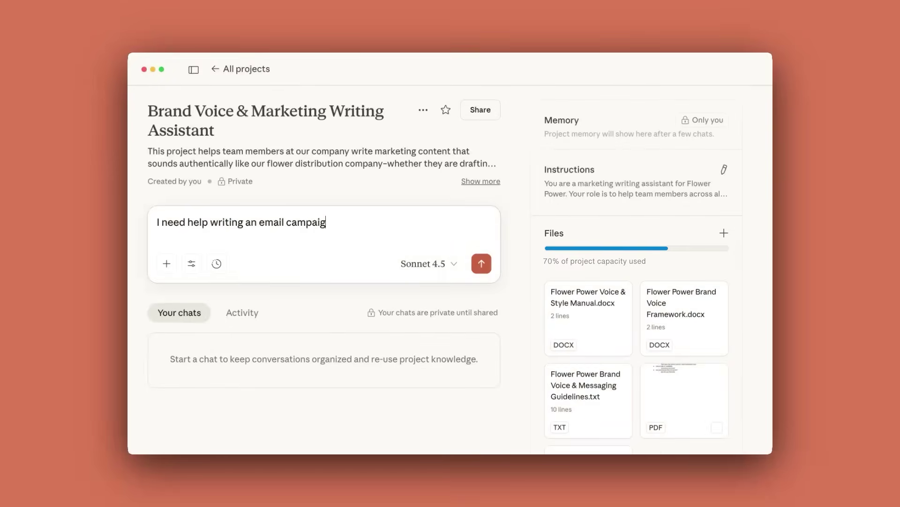
{"action": "type", "text": "n for a new delivery serv"}
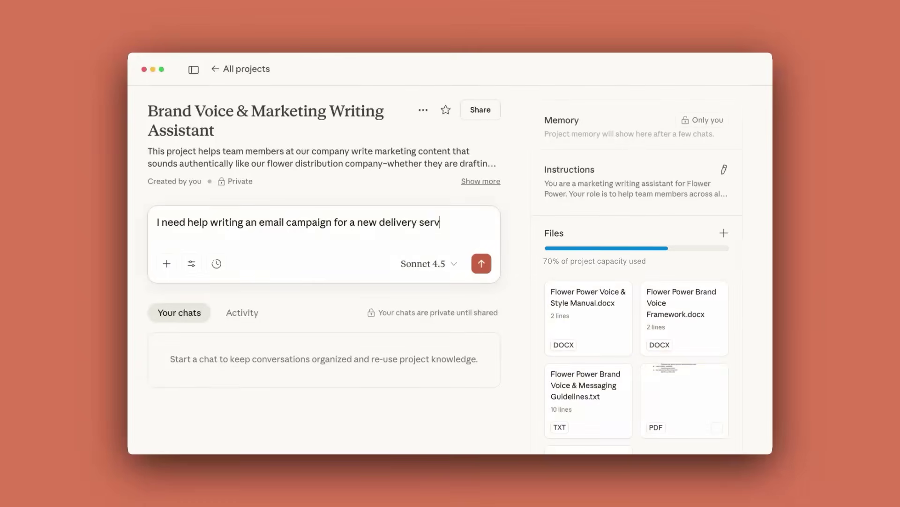
{"action": "type", "text": "ice offering. Can you help me draft the launc"}
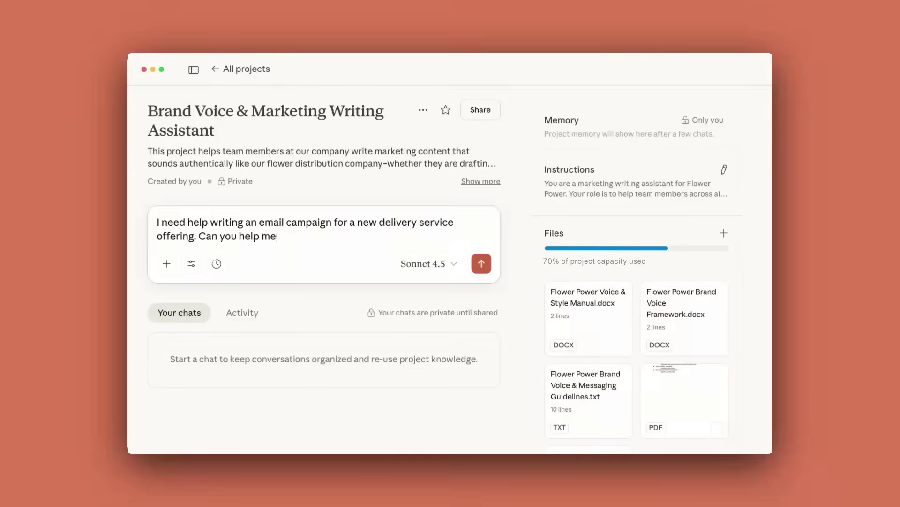
{"action": "type", "text": "h email?"}
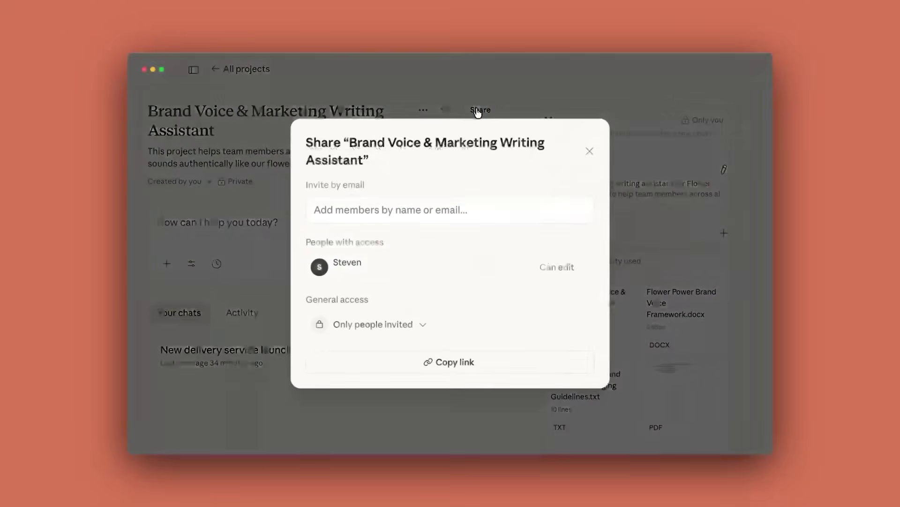
- Invite the teammate by name with Can edit permission and send the share invitation
{"action": "left_click", "coordinate": [465, 205]}
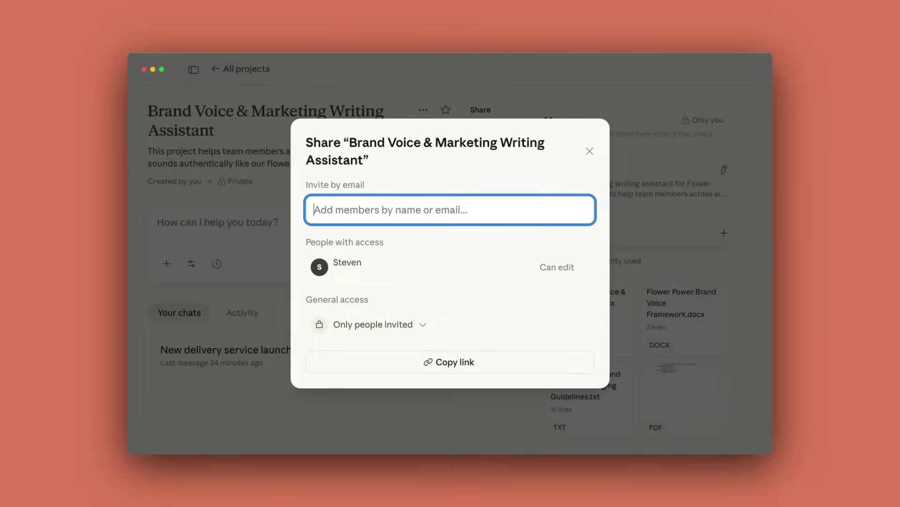
{"action": "type", "text": "zoe"}
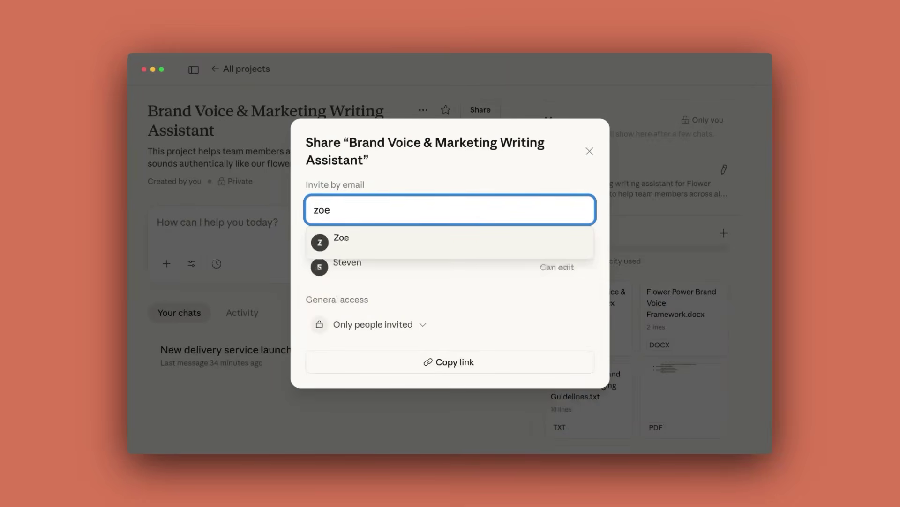
{"action": "key", "text": "Return"}
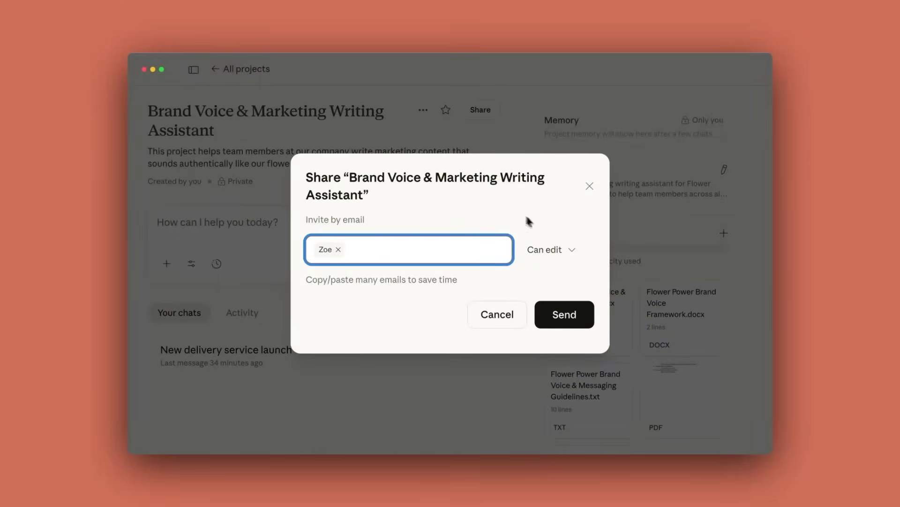
{"action": "left_click", "coordinate": [572, 247]}
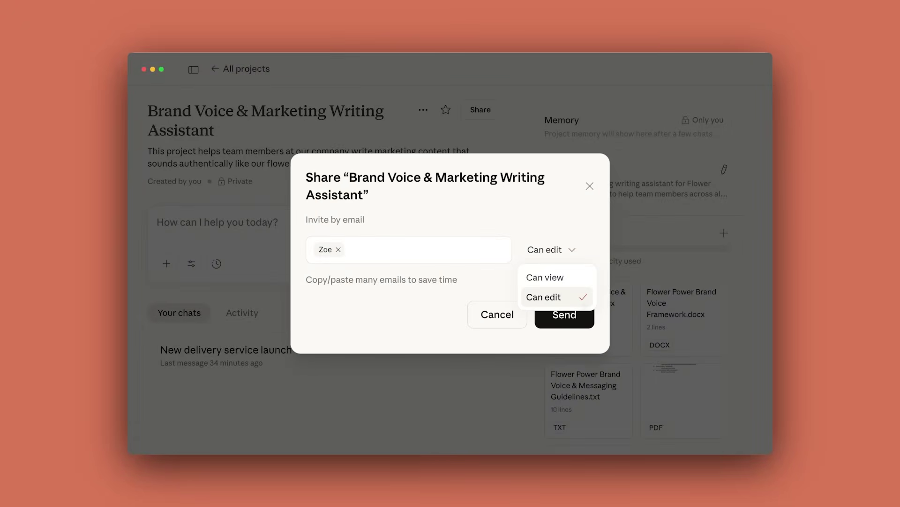
{"action": "left_click", "coordinate": [583, 301]}
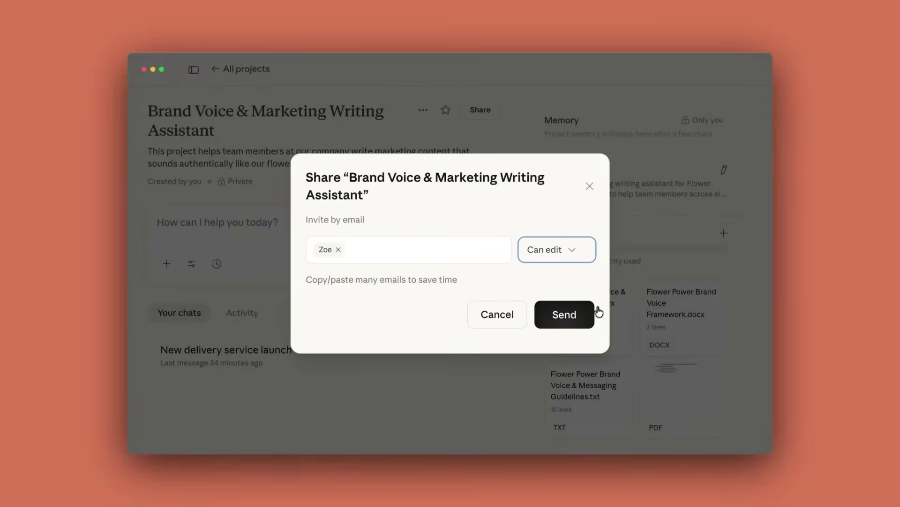
{"action": "left_click", "coordinate": [587, 319]}
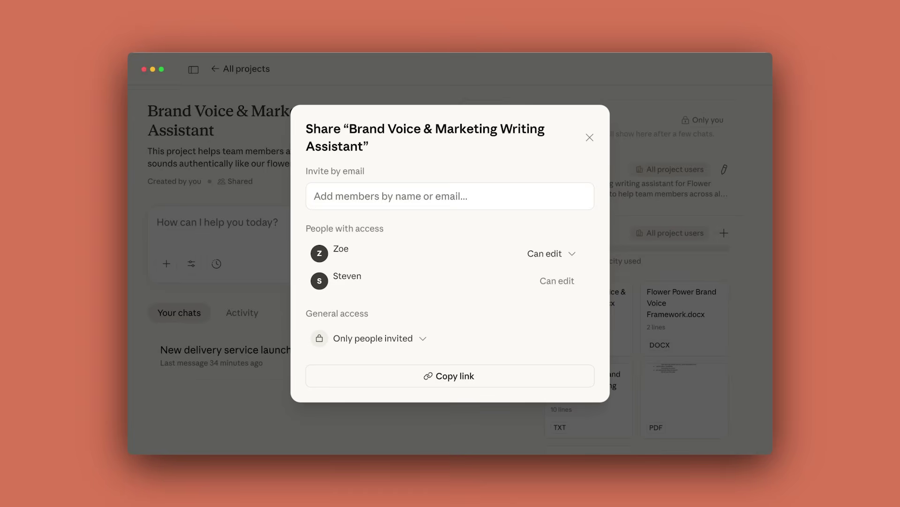
- Close the sharing dialog and list projects shared with you: Stream Scope, Brand Forge, Data Dive, Creative Studio
{"action": "left_click", "coordinate": [591, 137]}
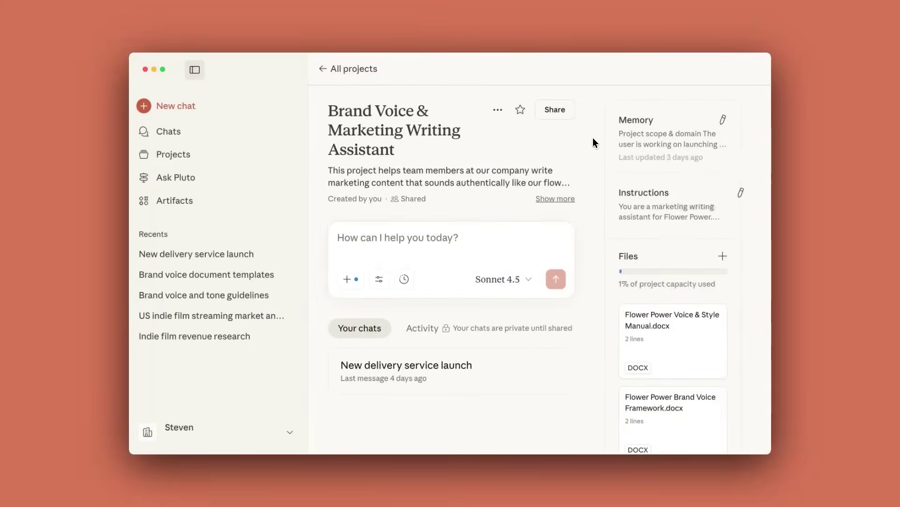
{"action": "left_click", "coordinate": [226, 161]}
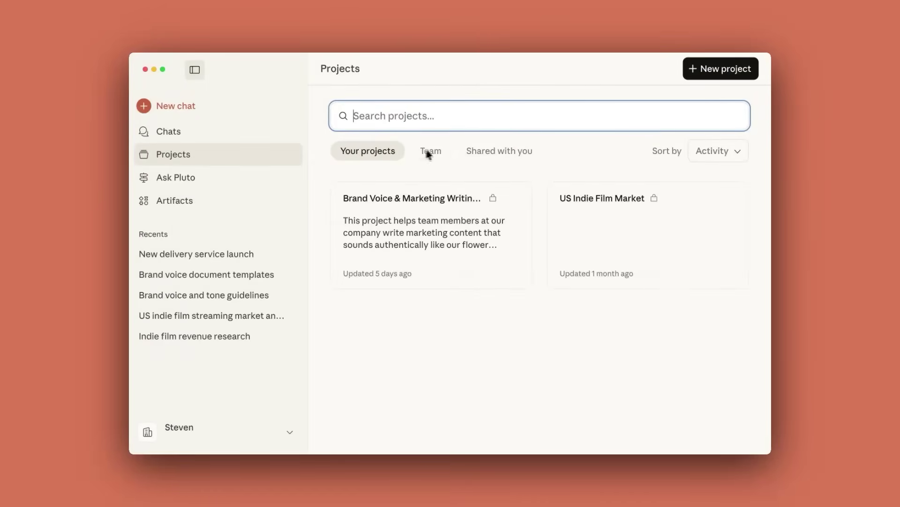
{"action": "left_click", "coordinate": [440, 151]}
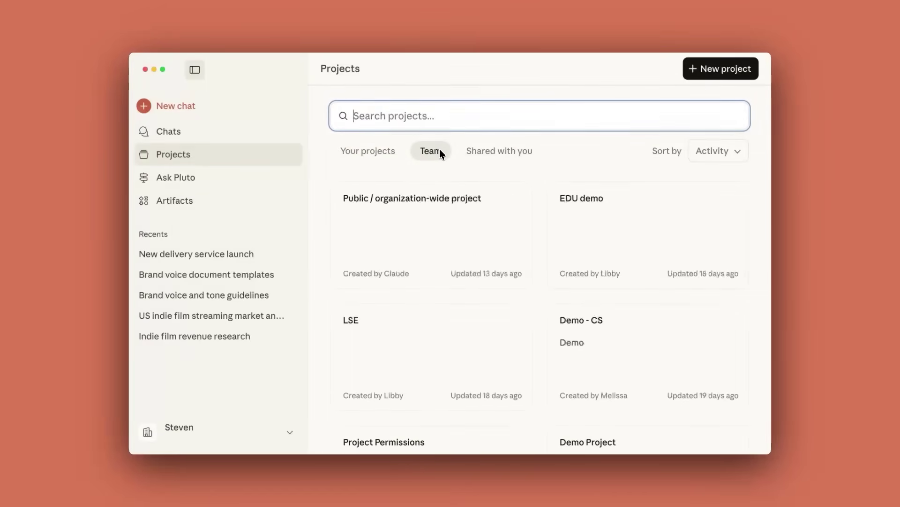
{"action": "left_click", "coordinate": [487, 153]}
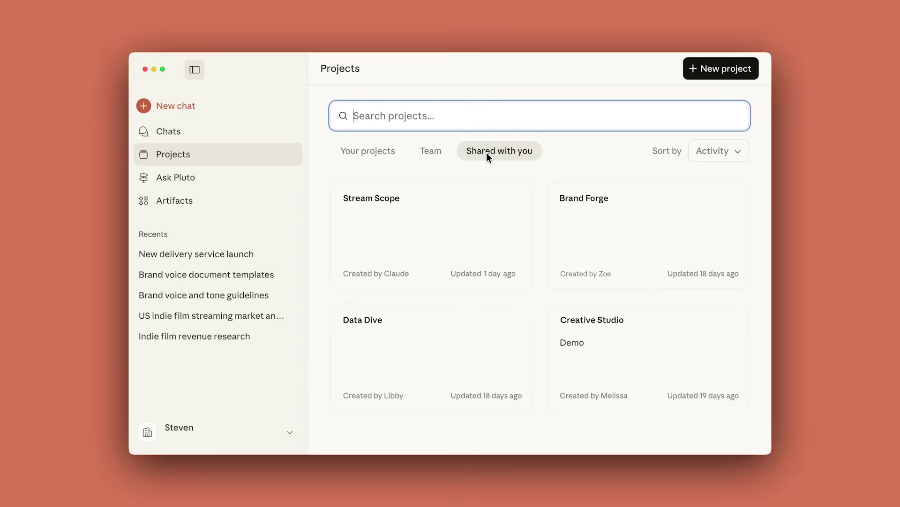
- In the Brand Voice & Marketing Writing Assistant project, write a request to add a new target demographic to the brand voice guidelines
{"action": "left_click", "coordinate": [392, 154]}
{"action": "left_click", "coordinate": [386, 203]}
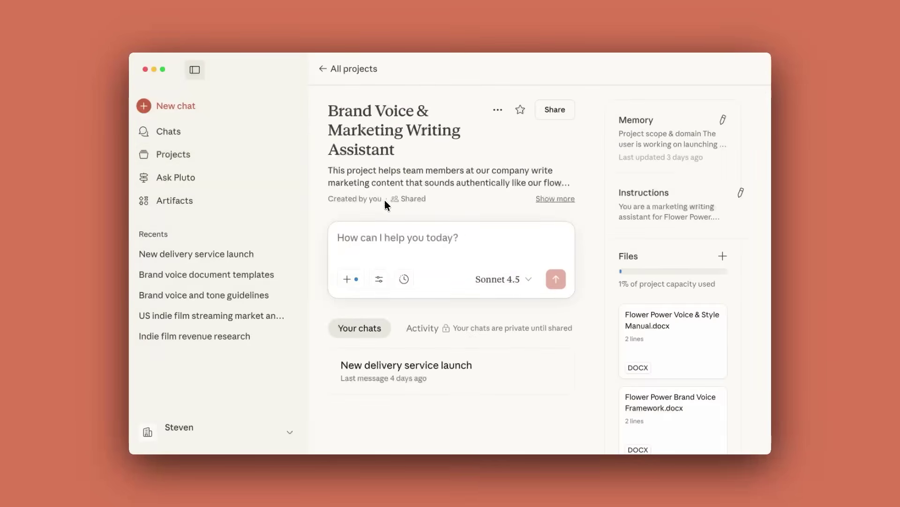
{"action": "left_click", "coordinate": [378, 239]}
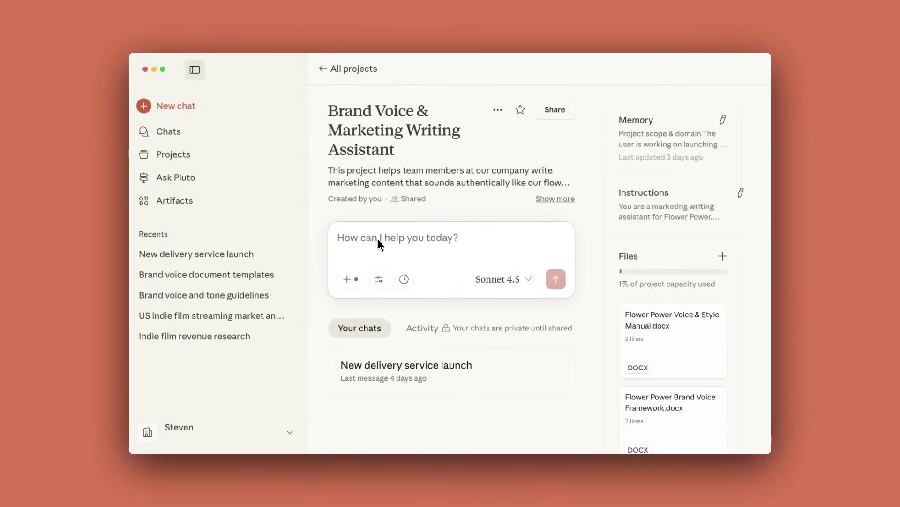
{"action": "type", "text": "I want to update our brand voice guidelines with"}
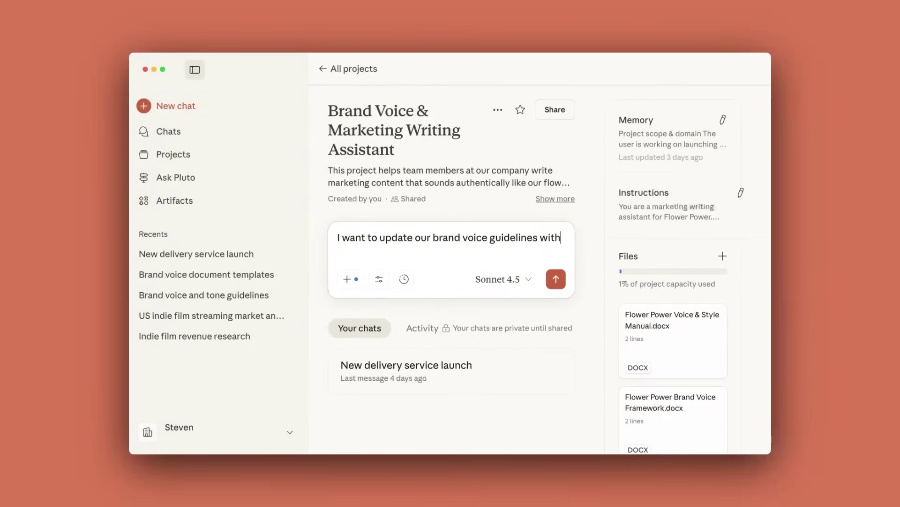
{"action": "type", "text": " a new target demographic, please help make a slide presentation for my leadership."}
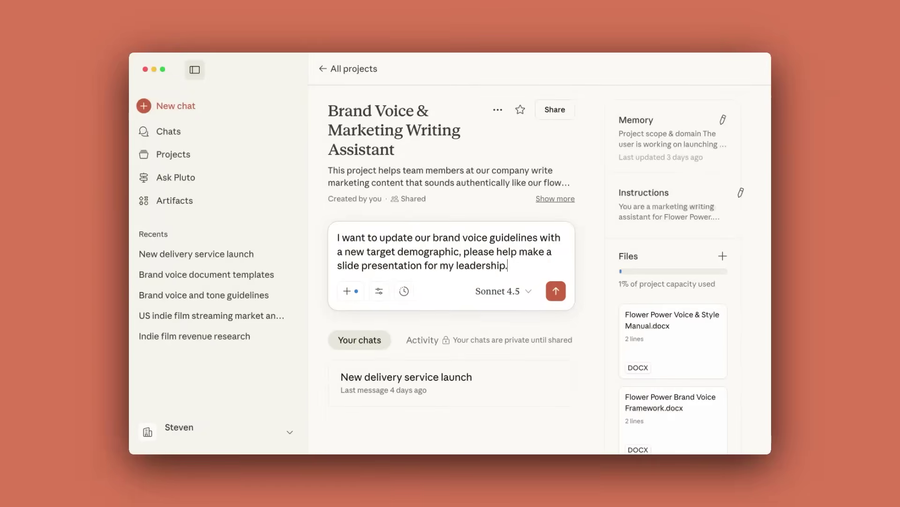
- Attach 'Flower Power Brand Voice & Messaging Guidelines.txt' and send the request
{"action": "left_click", "coordinate": [346, 291]}
{"action": "left_click", "coordinate": [376, 336]}
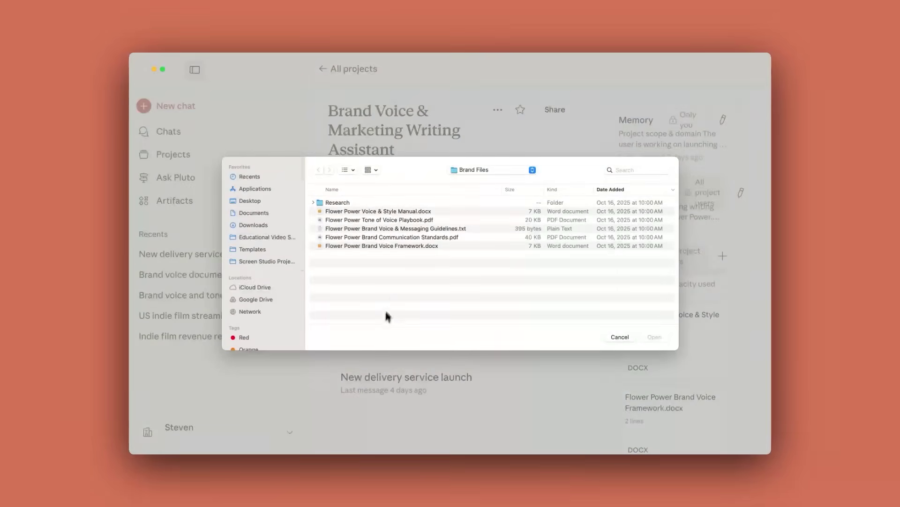
{"action": "left_click", "coordinate": [399, 229]}
{"action": "left_click", "coordinate": [655, 337]}
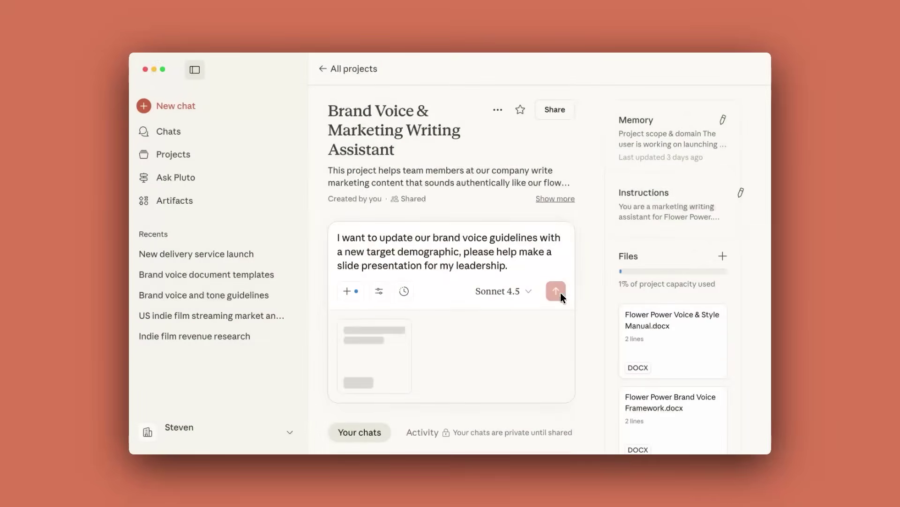
{"action": "left_click", "coordinate": [556, 291]}
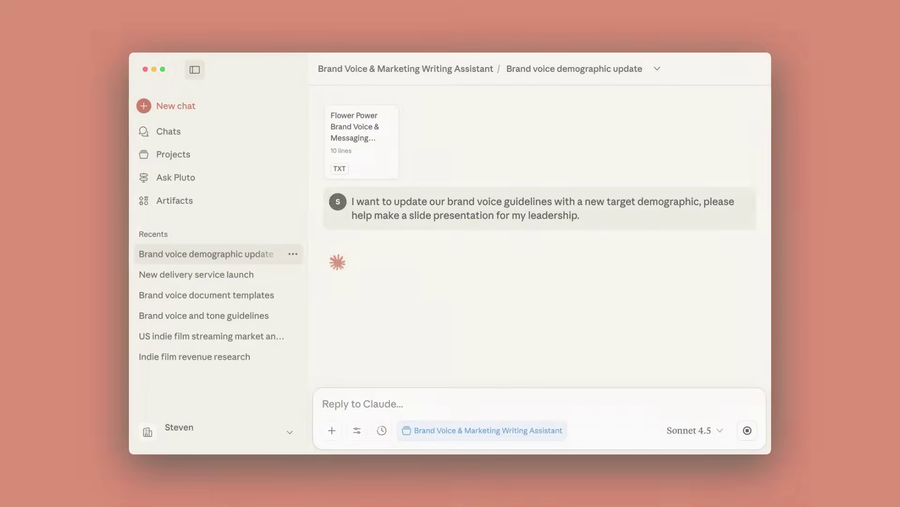